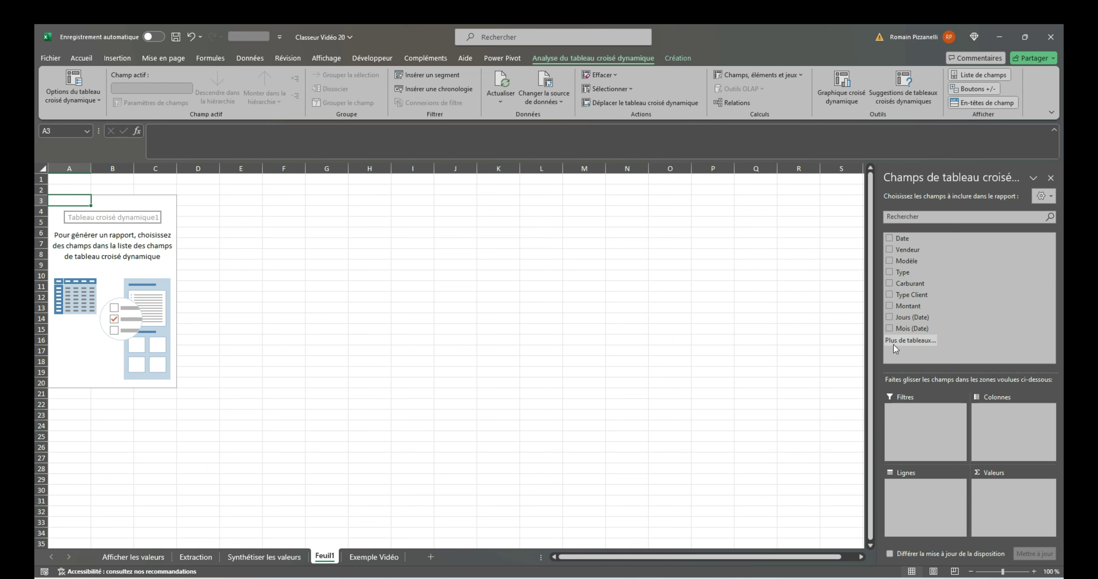
Build the pivot table with Modèle as rows and the sum of Montant as values
drag(908, 306, 1005, 479)
mouse_move(933, 273)
mouse_down()
mouse_move(913, 478)
mouse_move(932, 273)
mouse_up()
drag(921, 262, 930, 494)
Format the pivot table's Montant values as currency (Monétaire) with 0 decimals
click(184, 209)
right_click(184, 210)
click(233, 264)
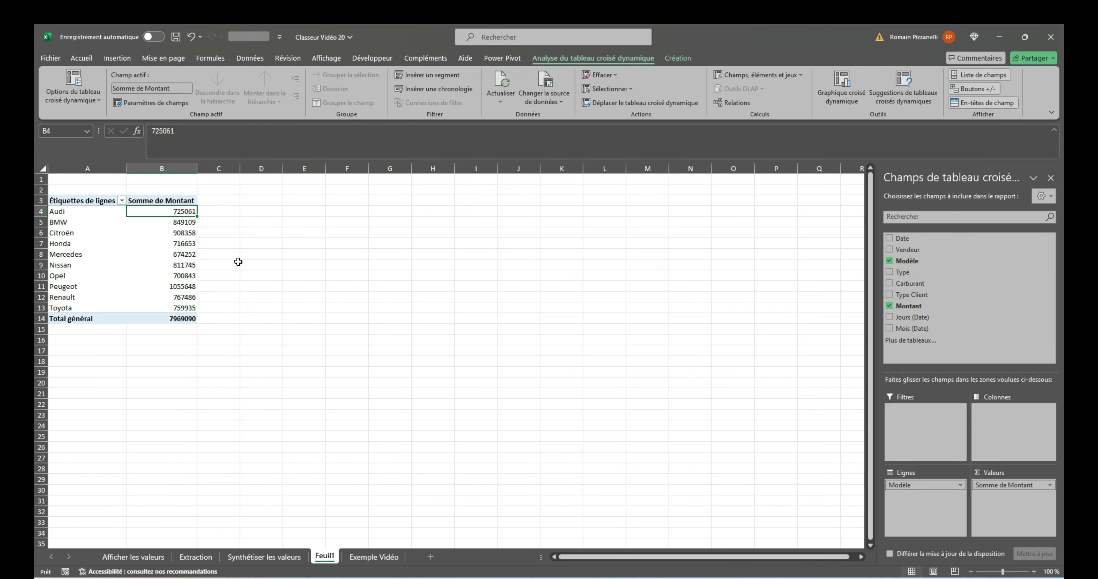
click(124, 186)
click(256, 198)
click(256, 197)
click(313, 370)
Rename the pivot table's value header in B3 to "Chiffre d'Affaire"
click(168, 199)
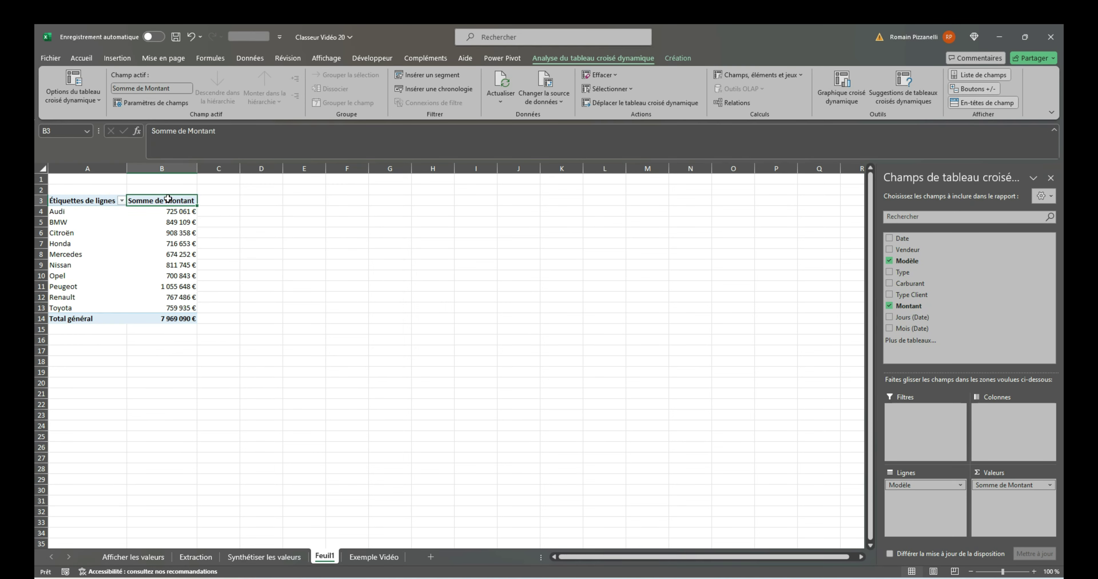
text(Chif)
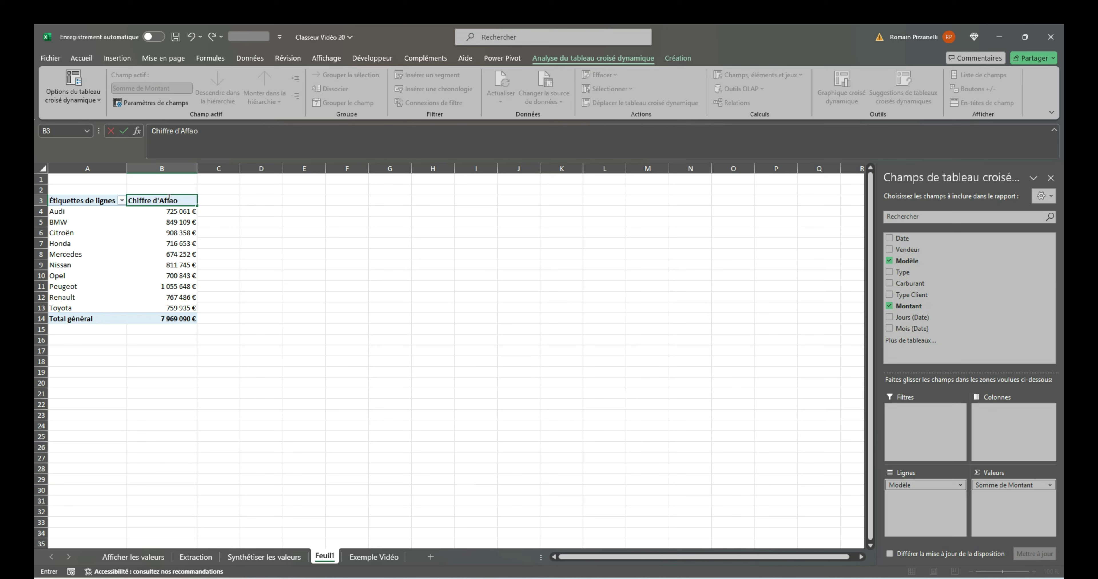
text(fre d'Affaire)
key(Return)
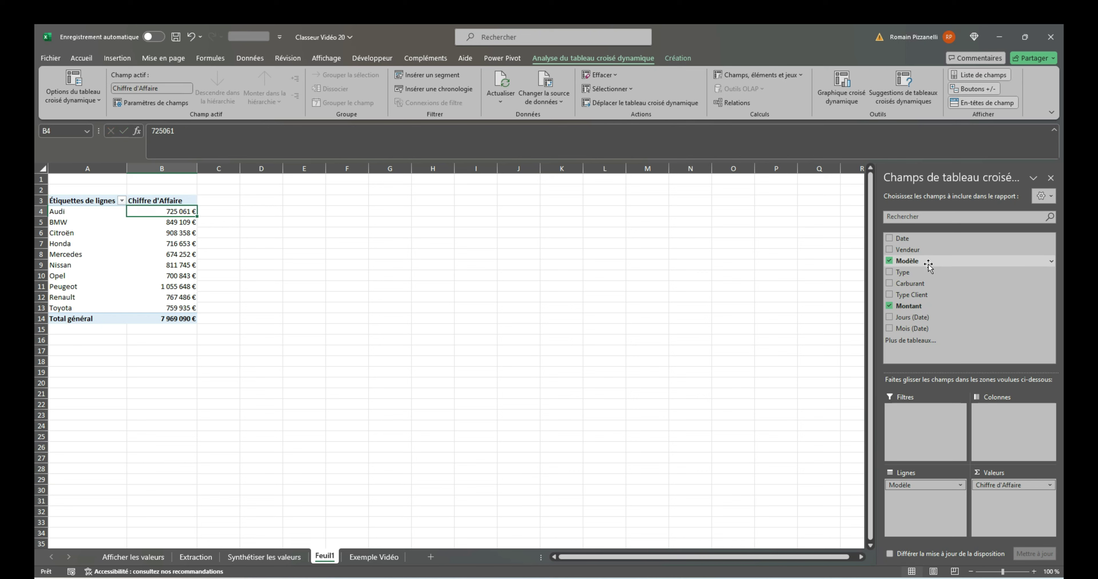
Add the Vendeur field to the columns of the pivot table
drag(909, 249, 1017, 426)
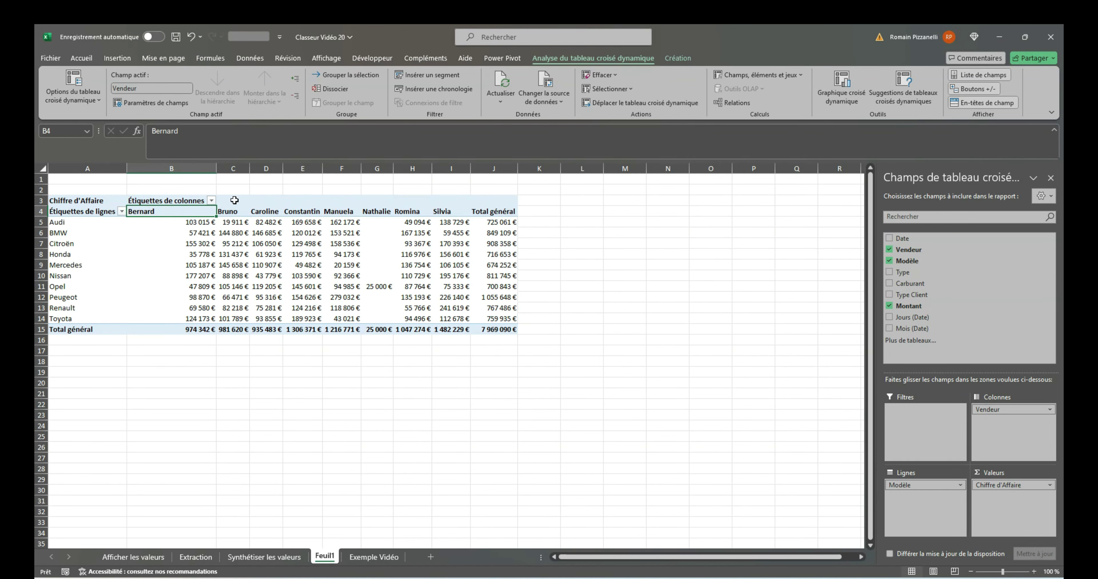
click(398, 274)
click(204, 223)
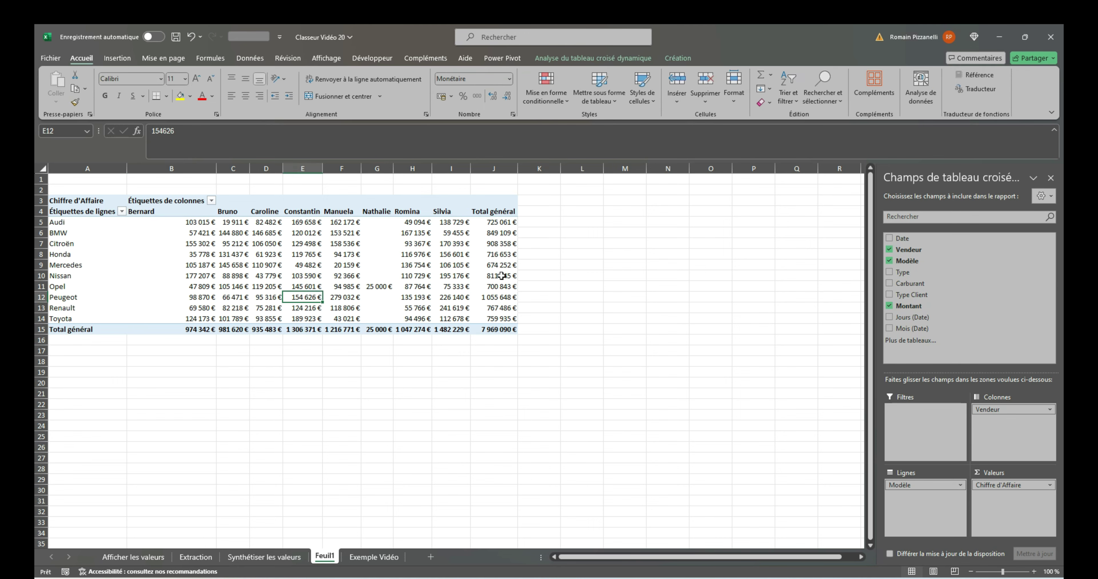
Insert a second pivot table from the sales data table at cell A19 of the existing sheet
click(87, 372)
click(116, 58)
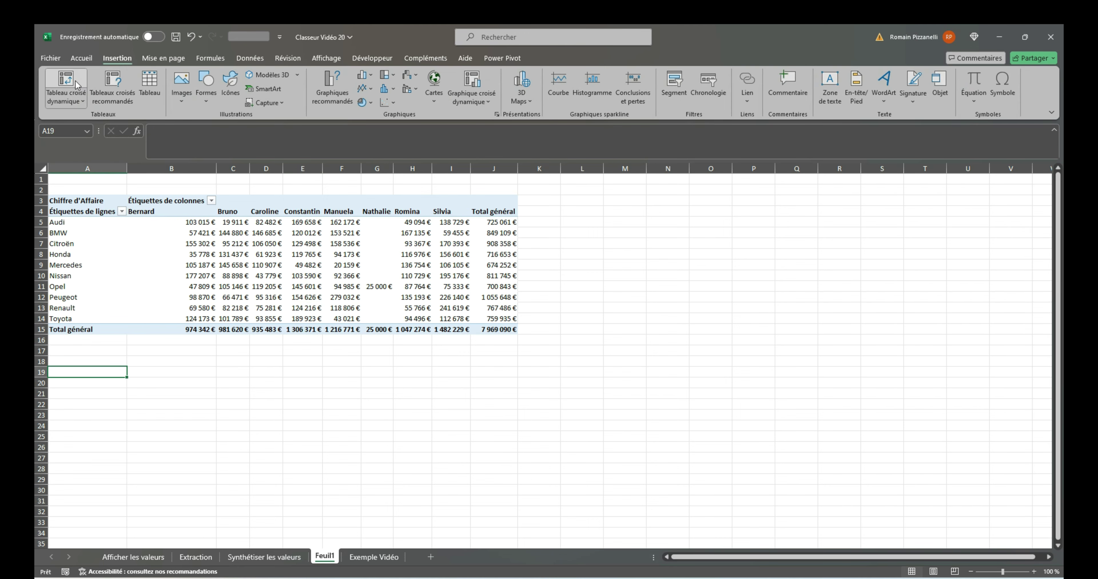
click(77, 84)
text(t_données)
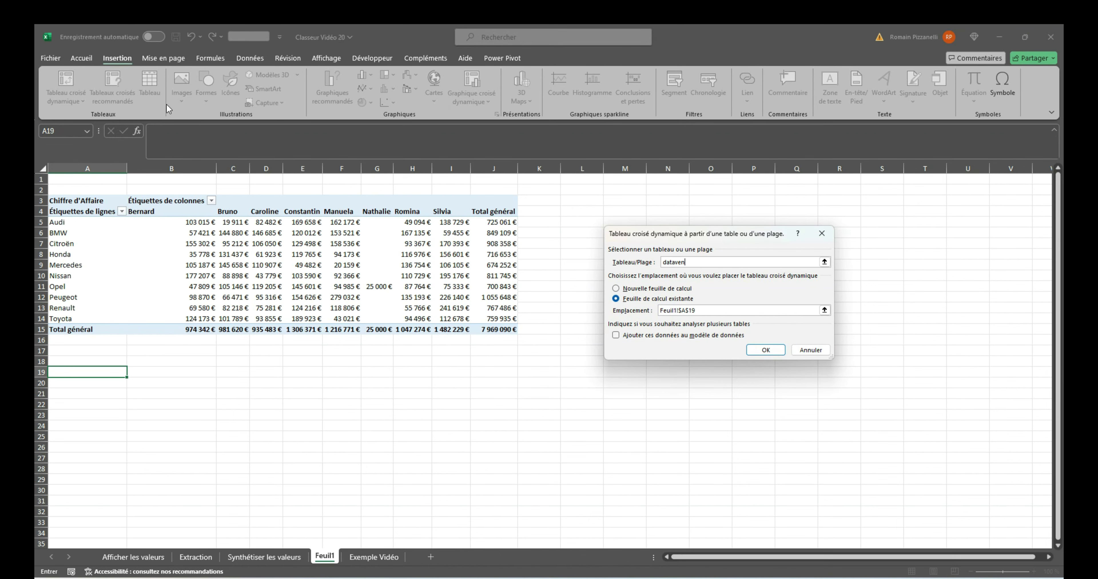
key(Return)
Add the Date field as rows of the second pivot table and group the dates by Mois only
drag(934, 238, 932, 495)
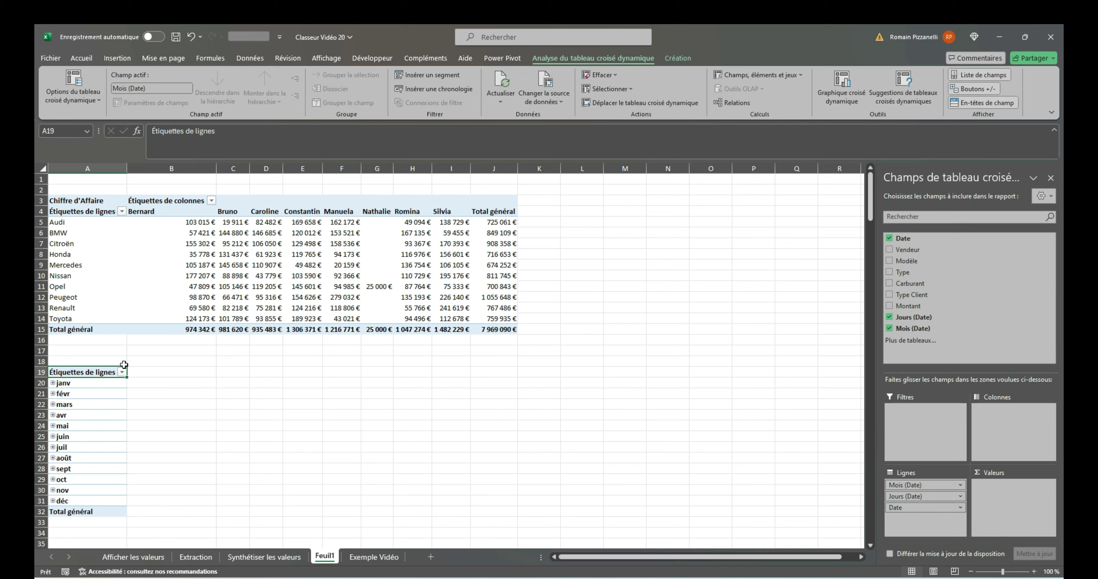
right_click(64, 404)
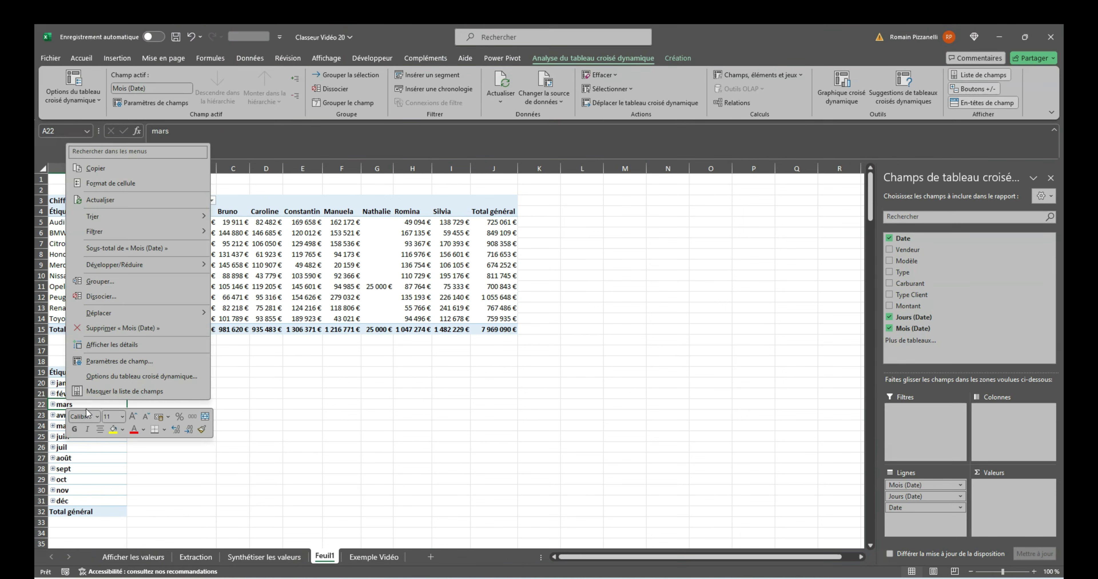
click(135, 285)
click(110, 291)
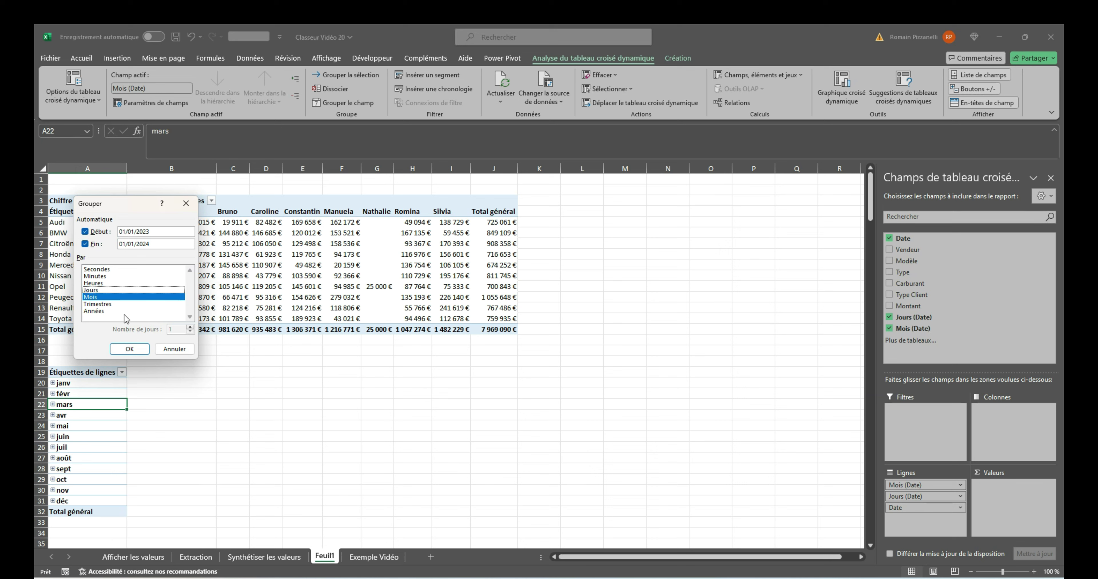
click(130, 348)
click(91, 436)
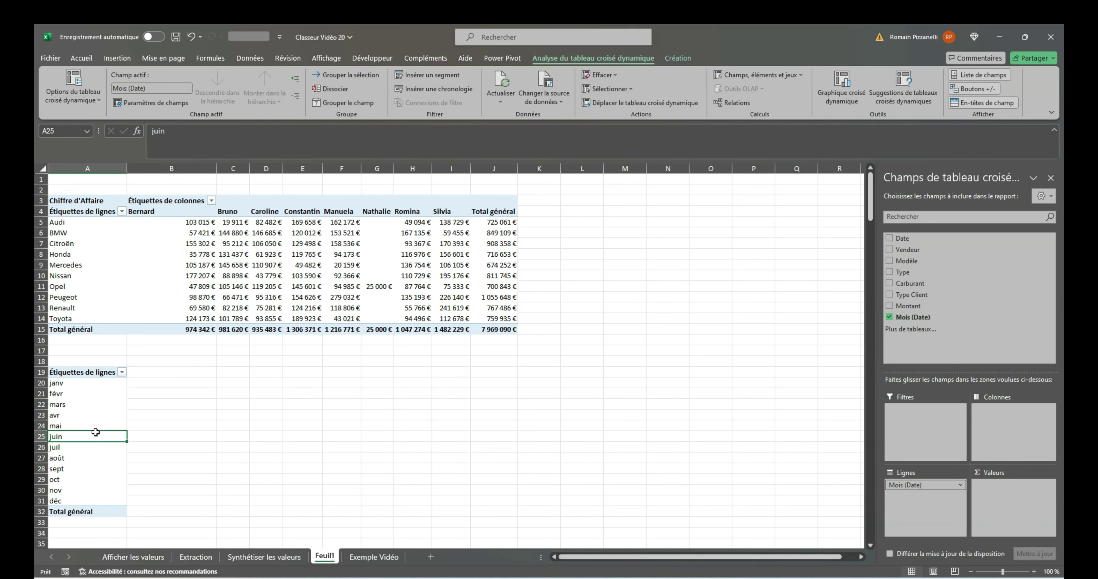
Add Montant as the values of the monthly pivot table and format them as currency in € with 0 decimals
click(890, 306)
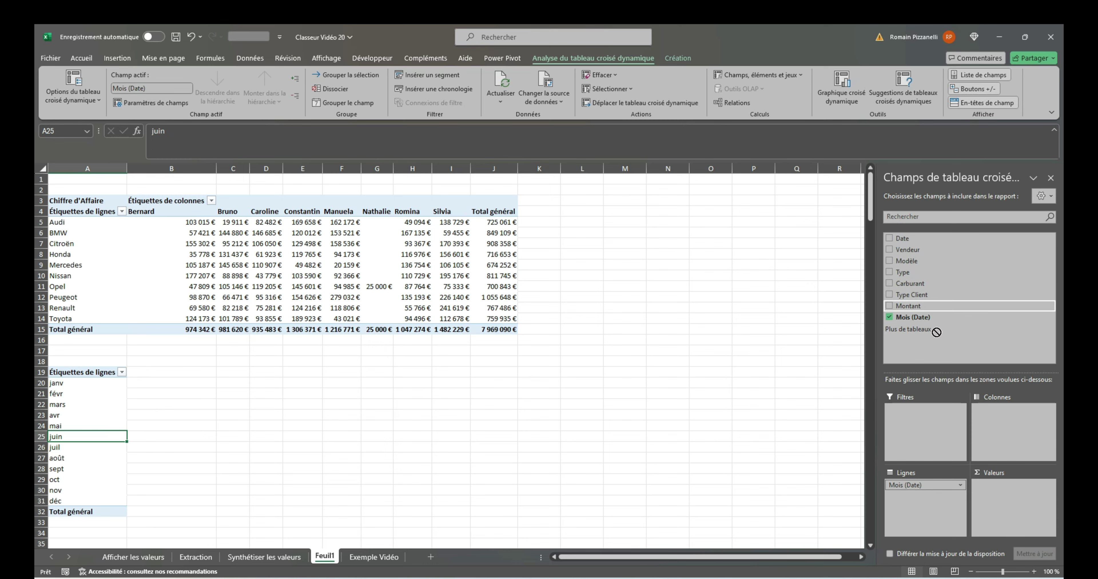
right_click(190, 404)
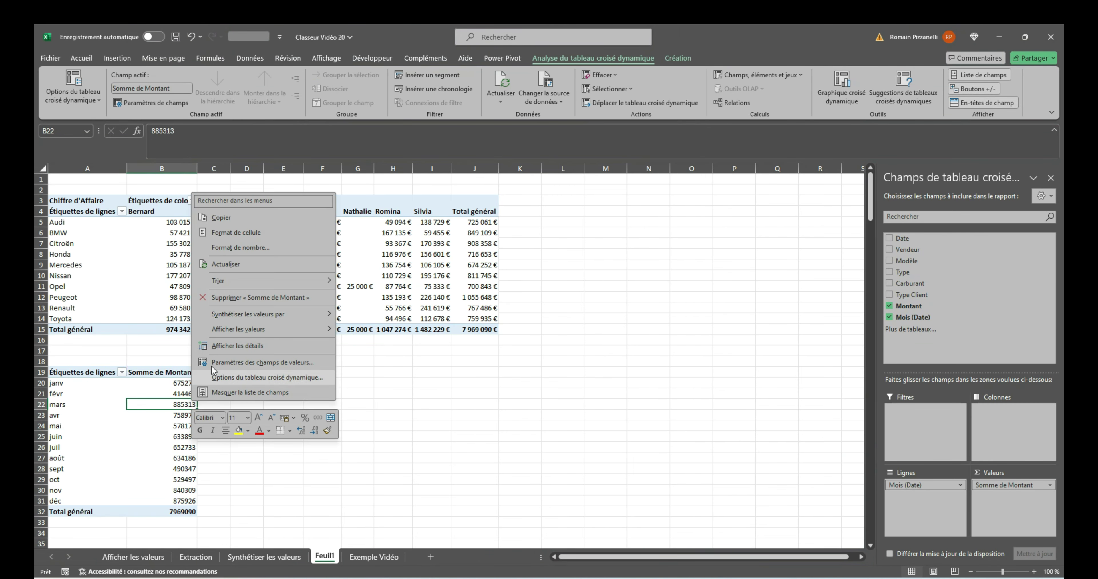
mouse_move(262, 327)
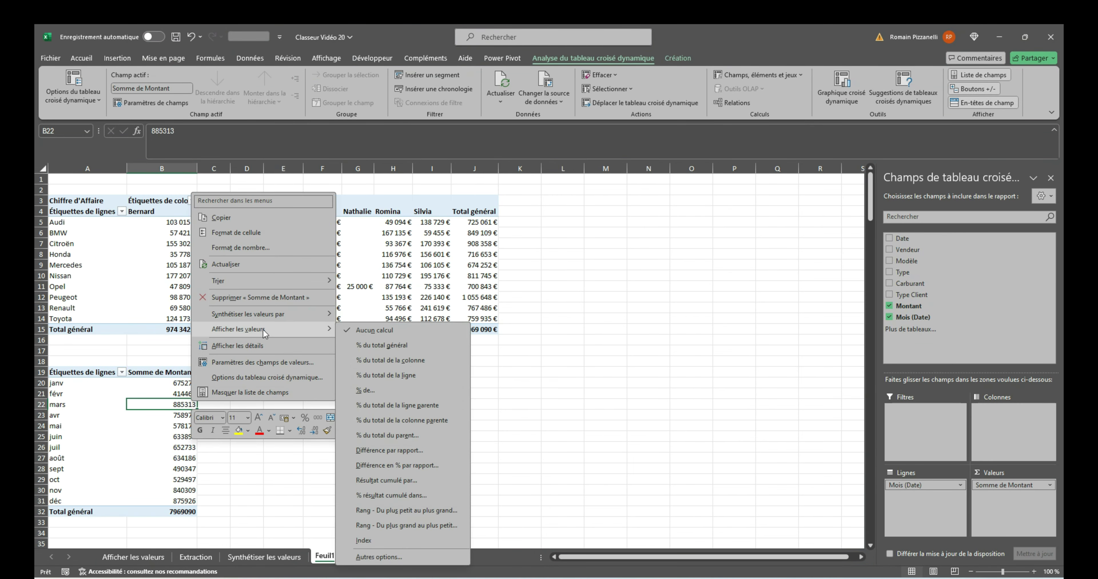
click(288, 247)
click(178, 172)
click(309, 185)
click(309, 184)
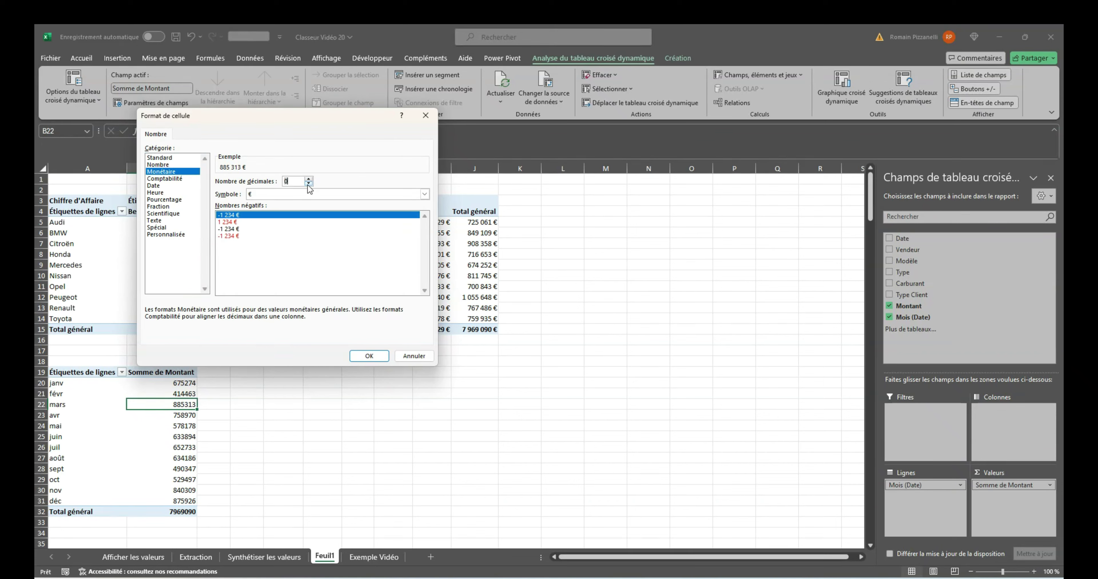
click(370, 356)
Move the monthly pivot table beside the first one at M3 and fit column N to its content
drag(85, 373, 653, 332)
double_click(670, 169)
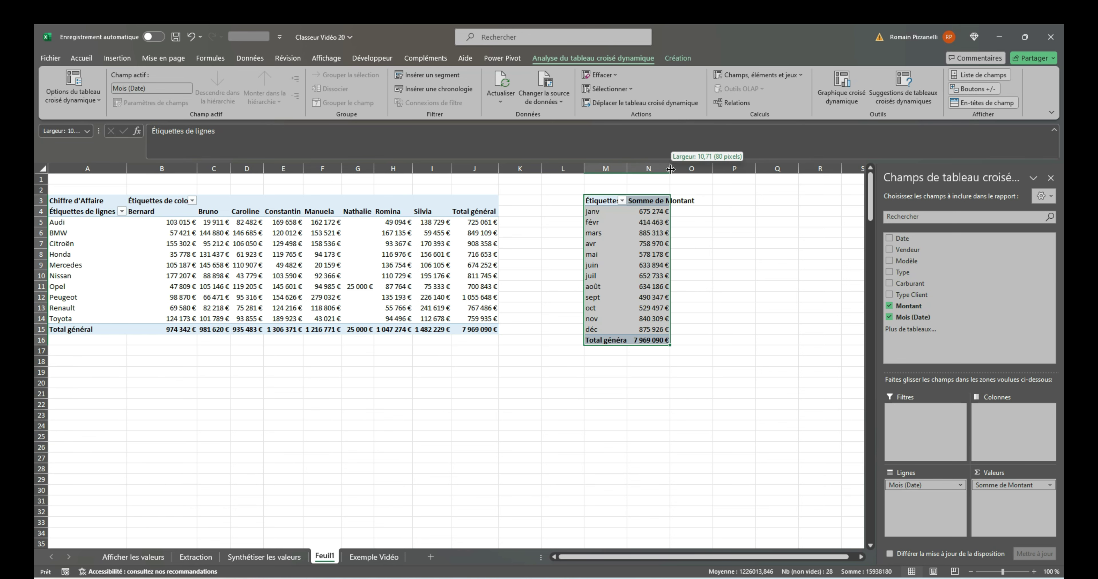
Rename the monthly pivot table's value header in N3 to "Chiffre d'Affaire"
click(687, 201)
text(Chiff)
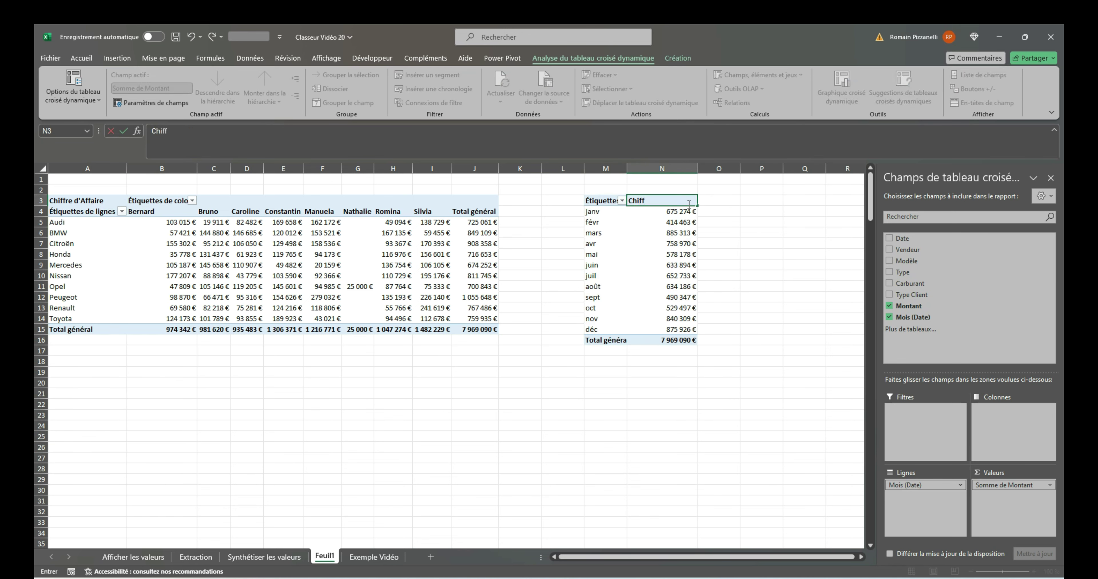
text(re d'Affaire)
key(Return)
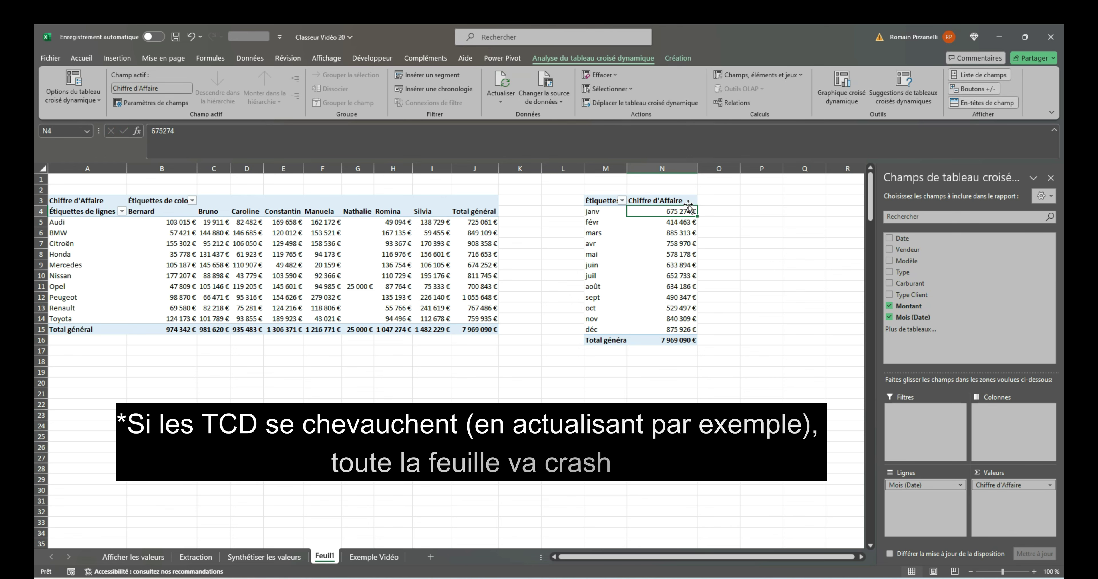
click(243, 265)
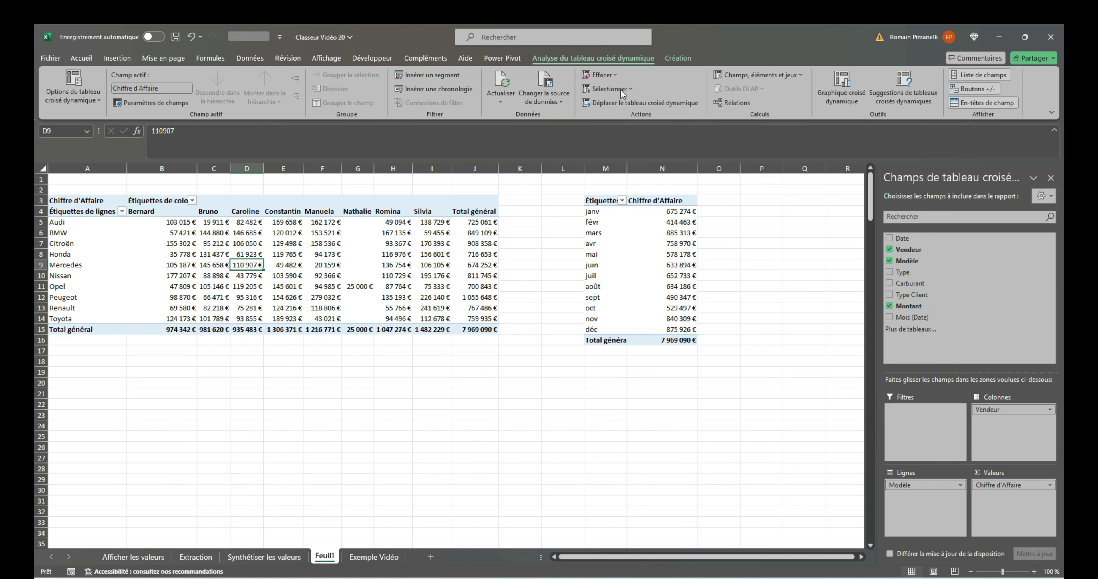
click(614, 276)
click(399, 277)
click(611, 287)
click(441, 269)
click(665, 276)
Insert Type and Carburant slicers for the first pivot table and place them side by side beneath it
click(395, 254)
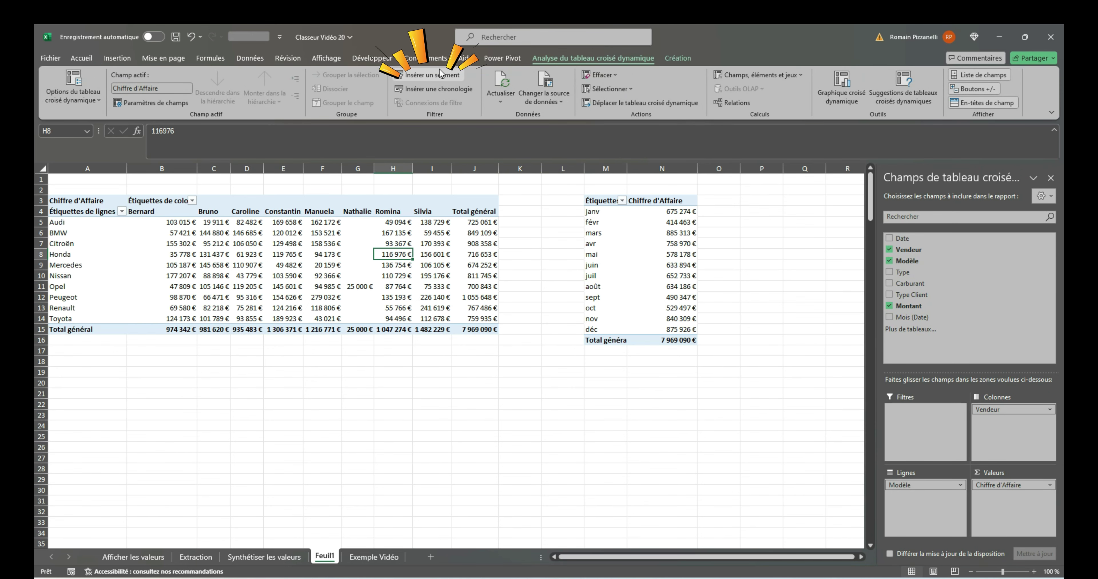
click(443, 77)
drag(704, 179, 525, 234)
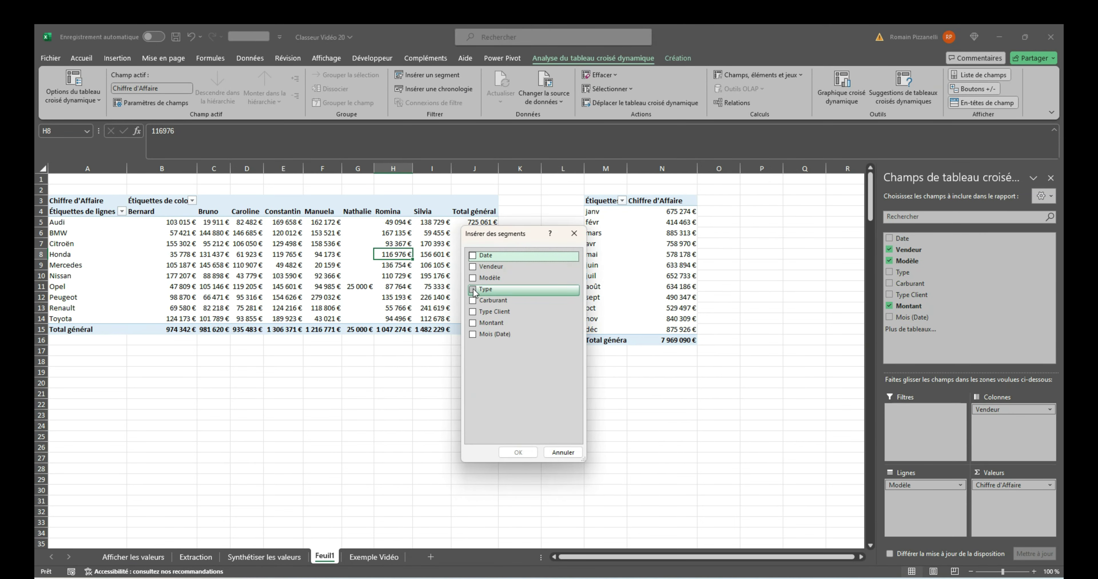
click(473, 300)
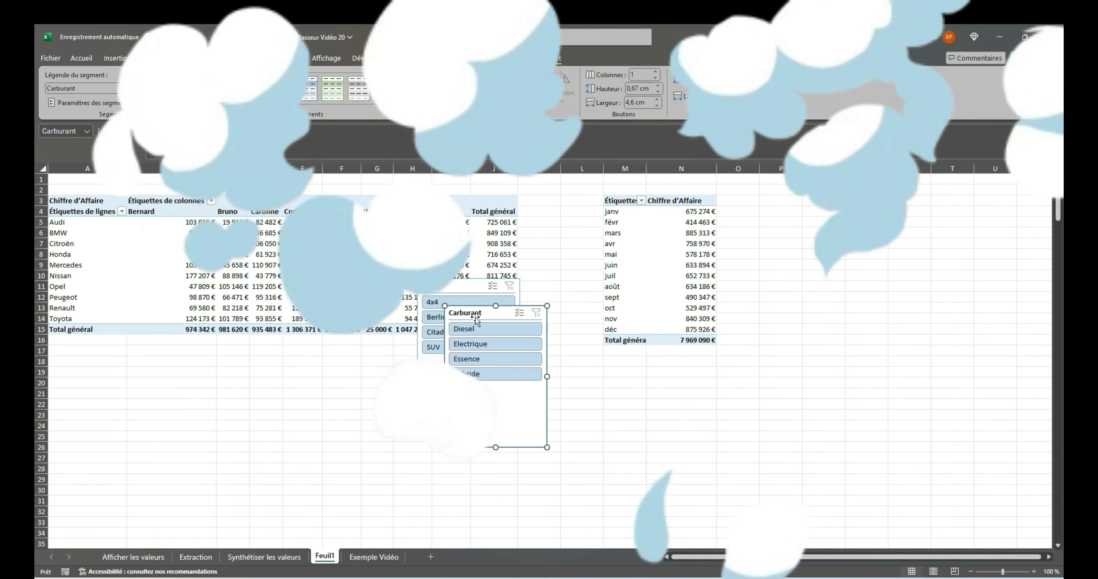
drag(471, 309, 192, 352)
drag(449, 288, 307, 353)
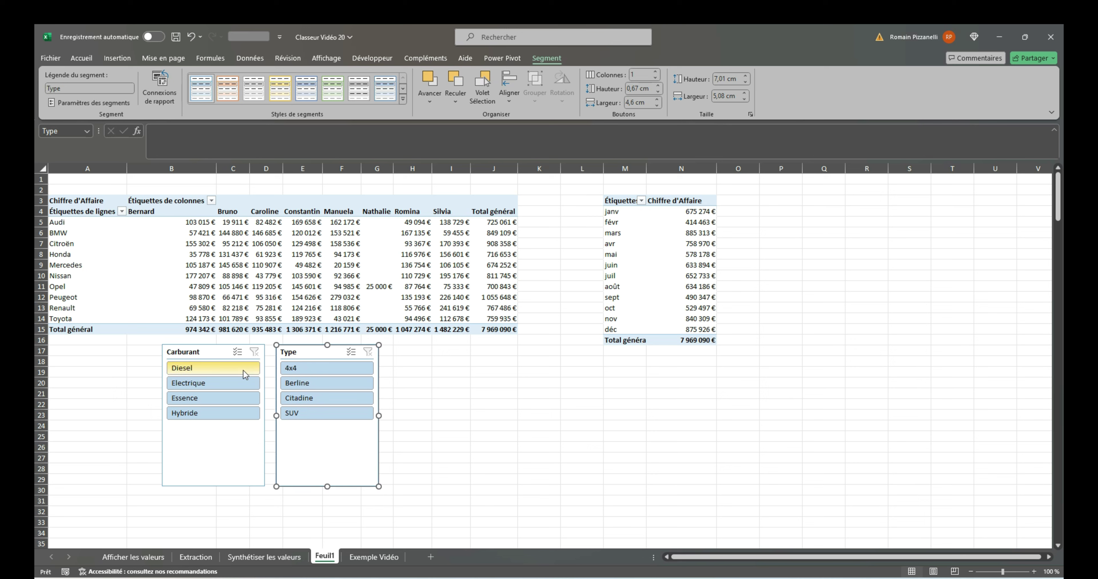
Filter the first pivot table to Diesel and Electrique with the Carburant slicer
drag(243, 370, 238, 382)
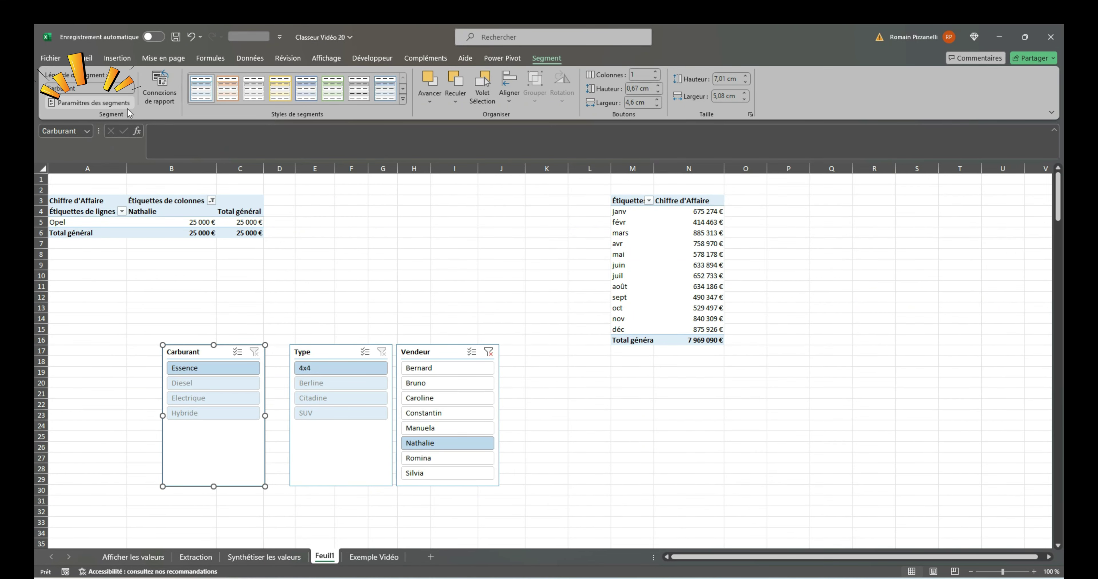
Set the Carburant slicer to hide items that have no data
click(109, 109)
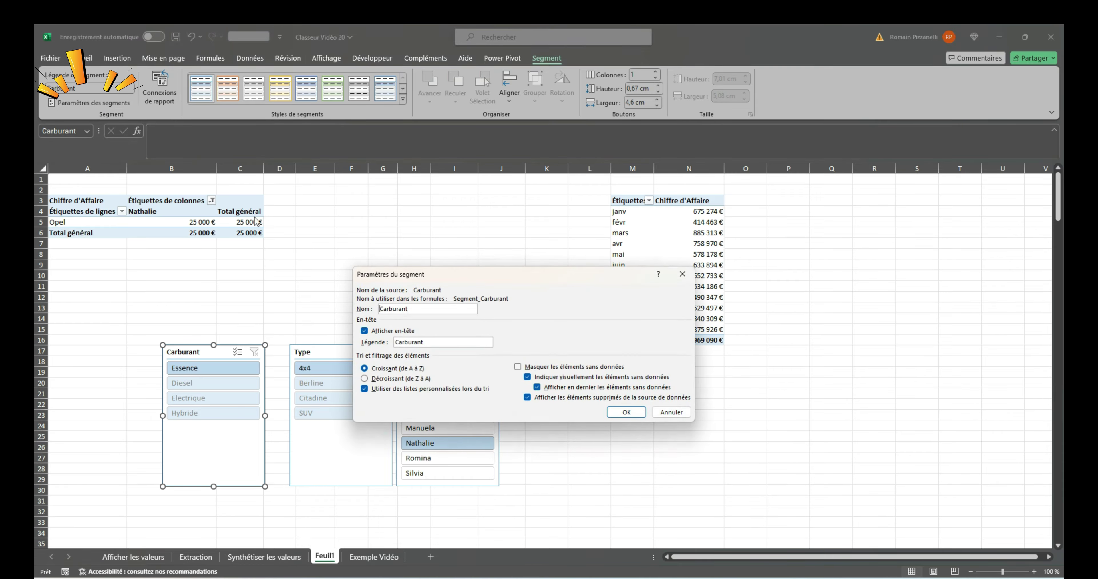
click(518, 367)
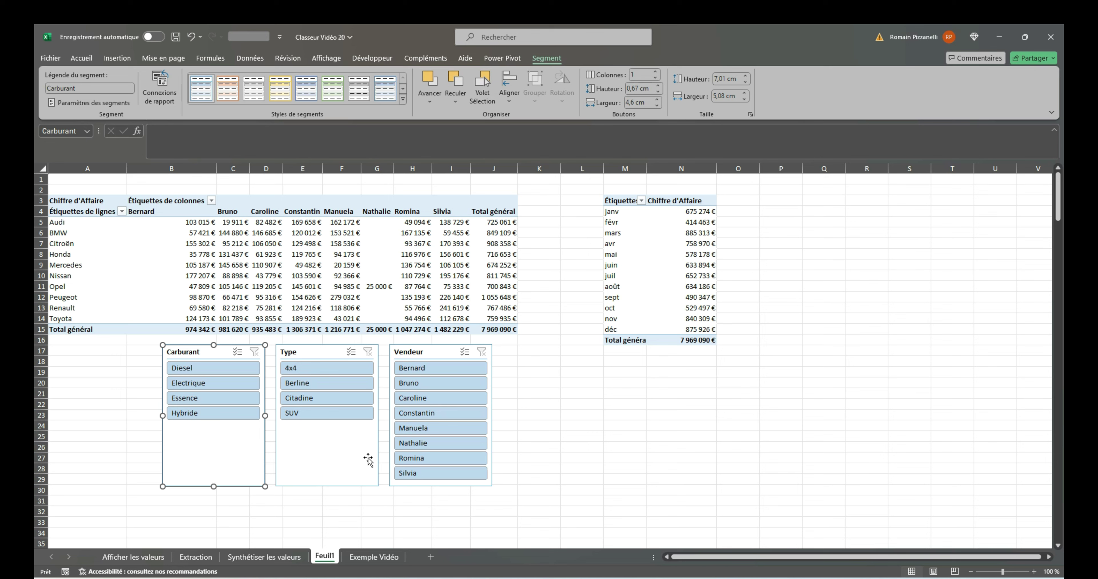
Arrange the Vendeur slicer's buttons in 2 columns and resize it to about 5.4 cm wide and 4.7 cm high
click(422, 356)
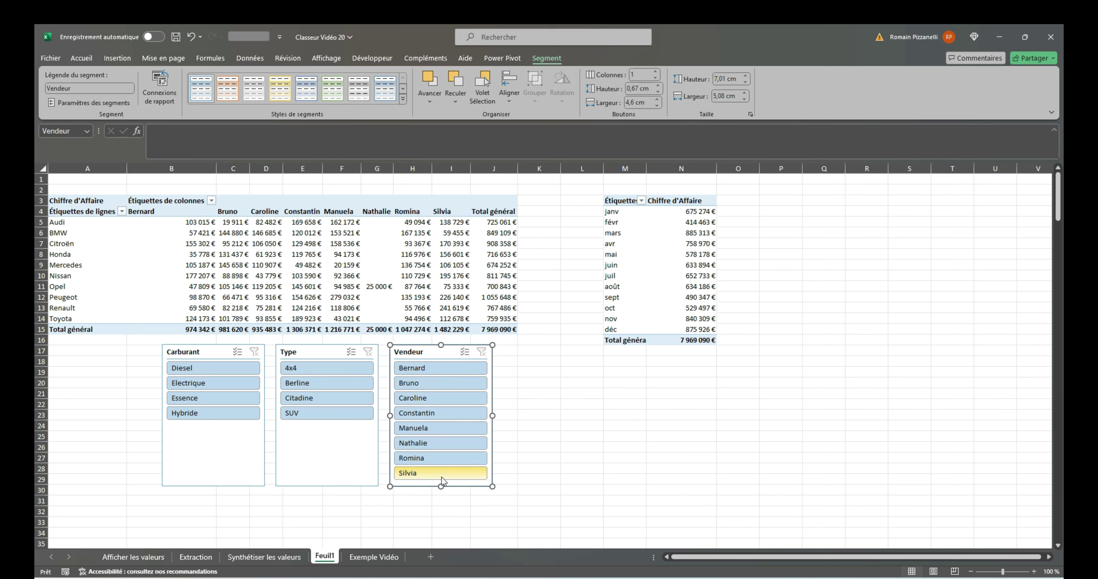
click(656, 72)
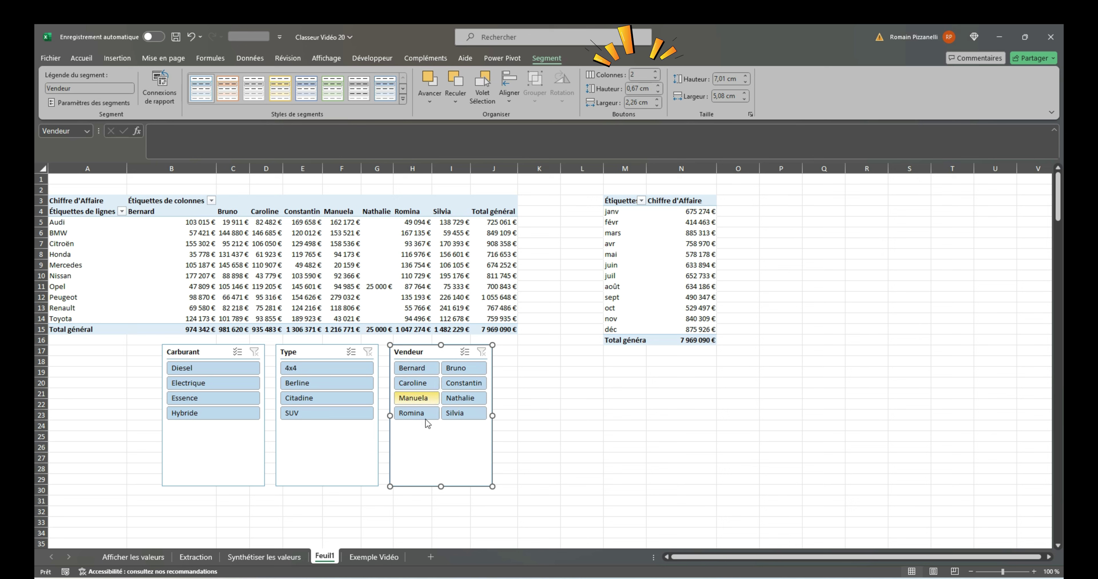
drag(492, 487, 472, 432)
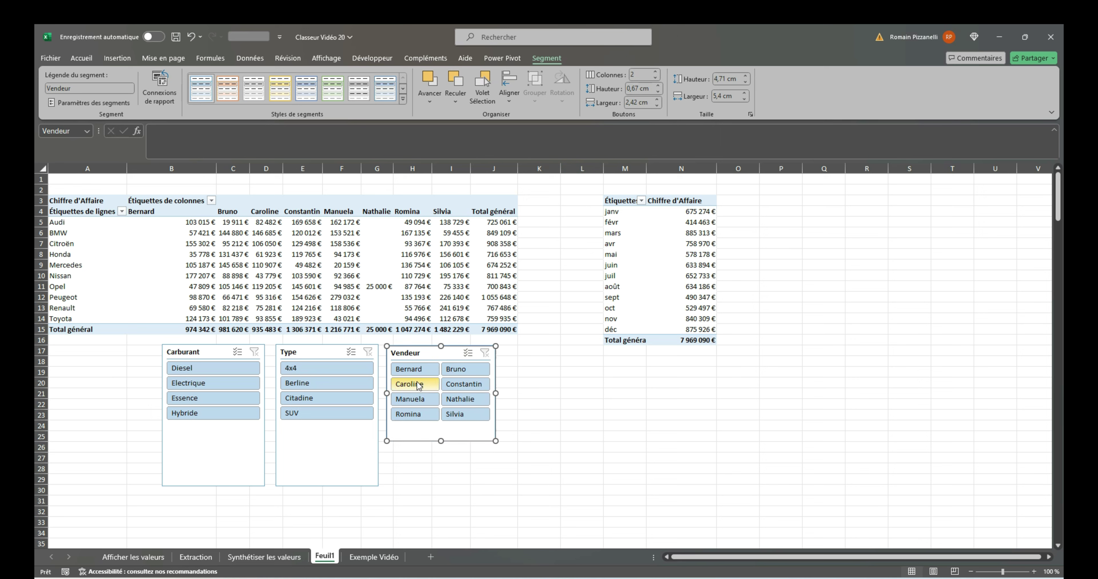
Move the Carburant slicer under columns A and B and lay it out in 4 columns, about 10.2 cm wide and 2 cm high
drag(240, 437, 141, 438)
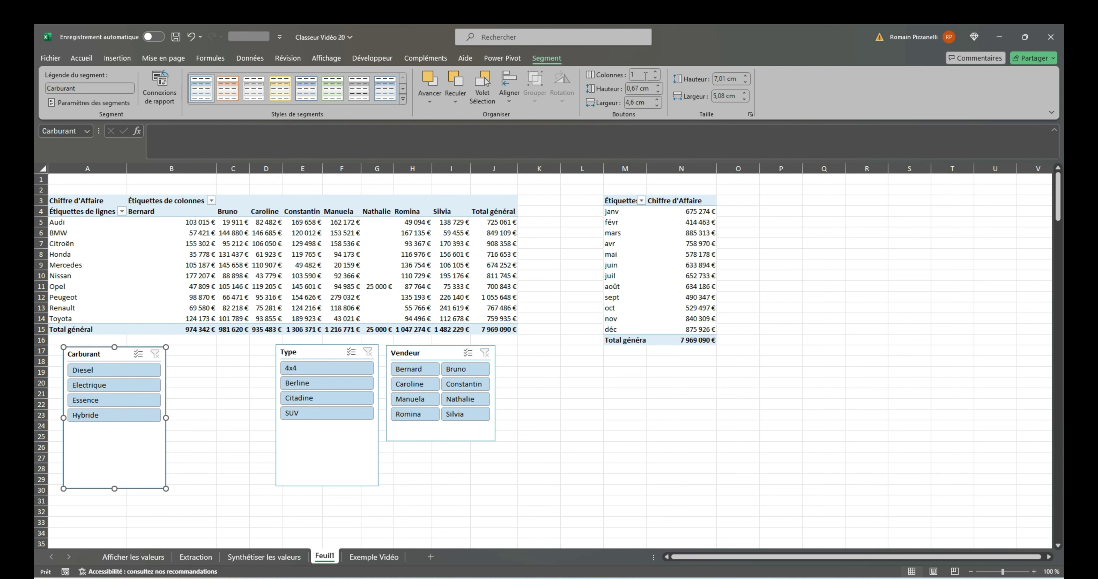
click(655, 72)
click(655, 71)
click(656, 72)
drag(166, 418, 270, 418)
drag(166, 489, 167, 388)
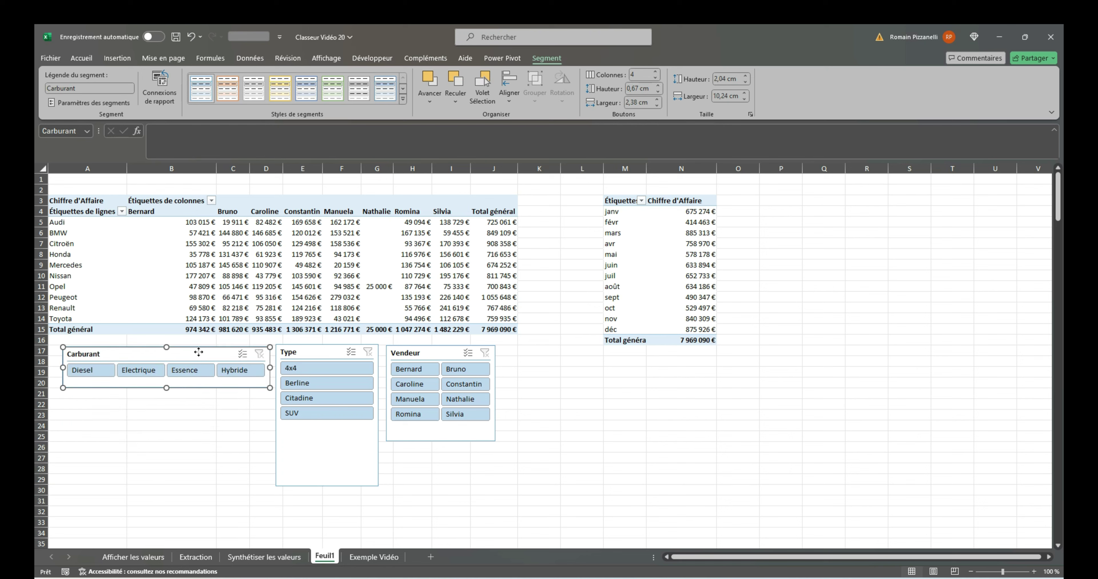